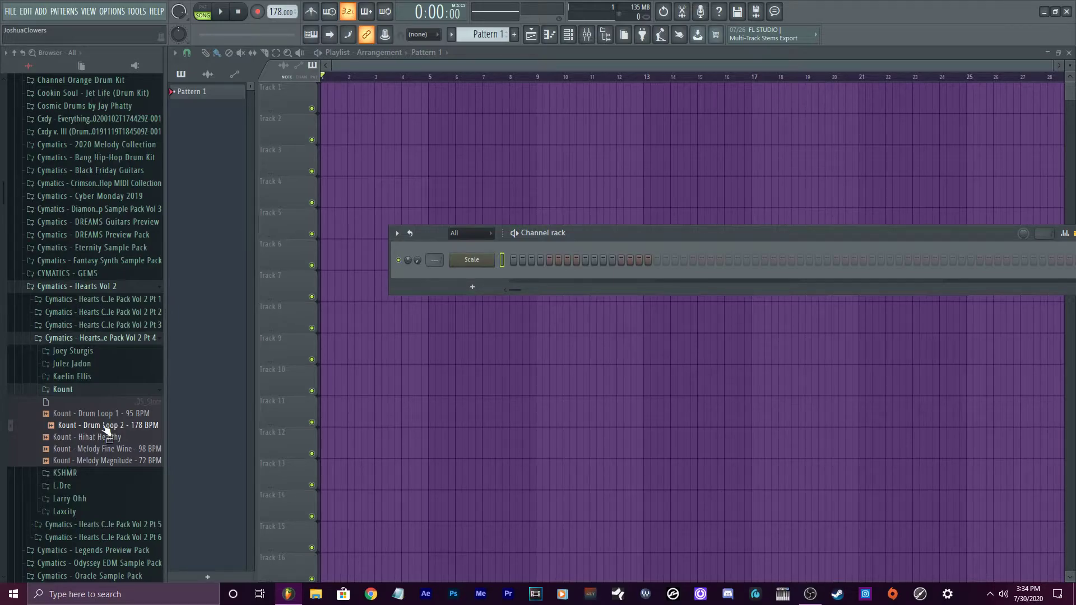
Step: Preview the Kount Drum Loop 2 - 178 BPM sample and bring up the add-channel plugin list
{"action": "left_click_drag", "start_coordinate": [118, 399], "coordinate": [102, 437]}
{"action": "left_click", "coordinate": [97, 428]}
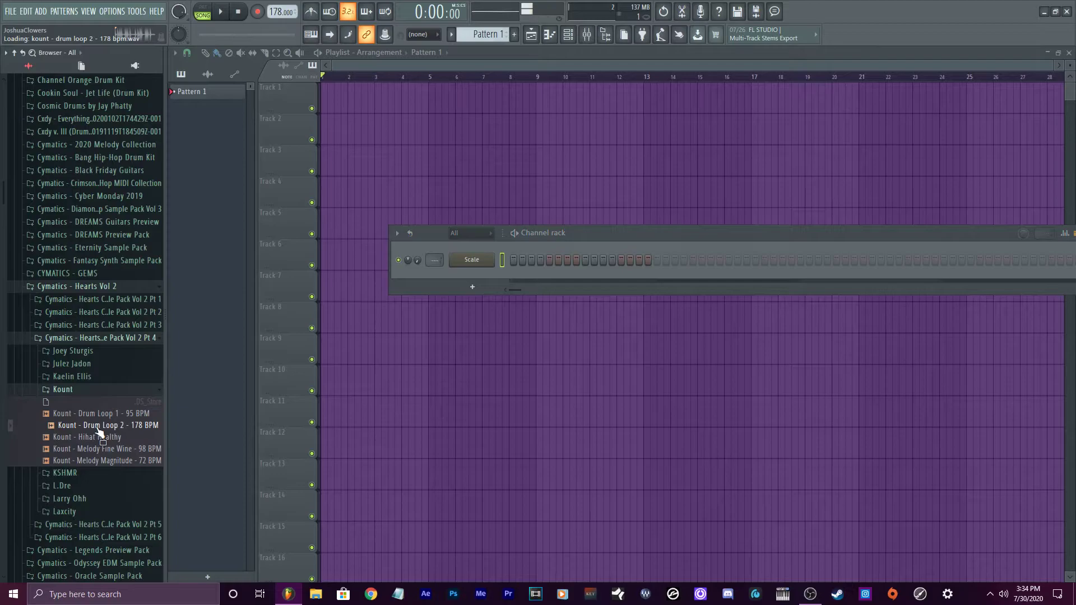
{"action": "left_click", "coordinate": [470, 288]}
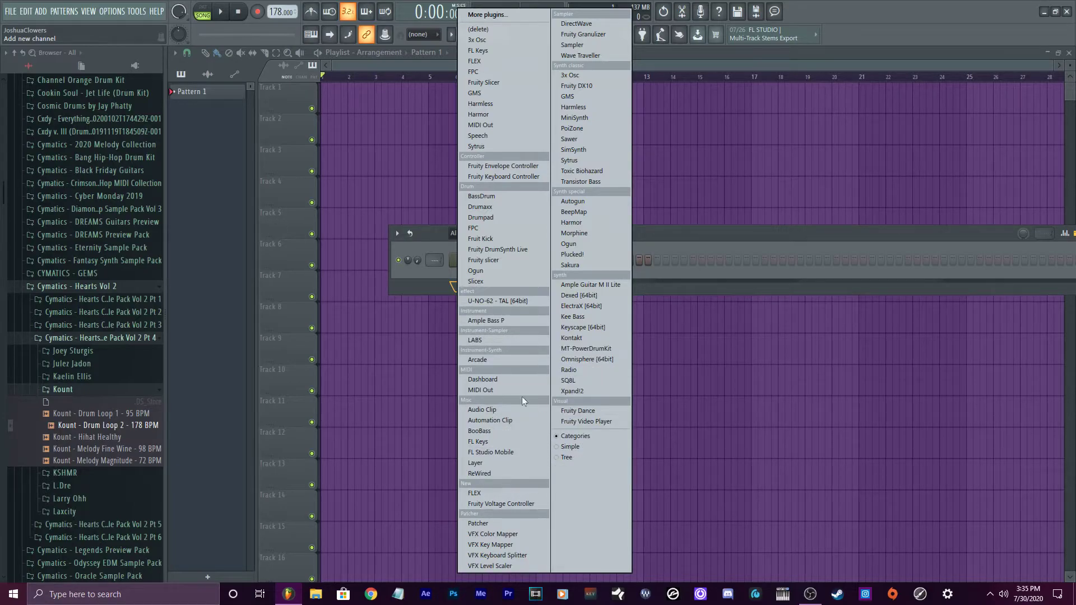
Step: Add a Fruity slicer channel and load the Kount Drum Loop 2 - 178 BPM sample into it
{"action": "left_click", "coordinate": [483, 260]}
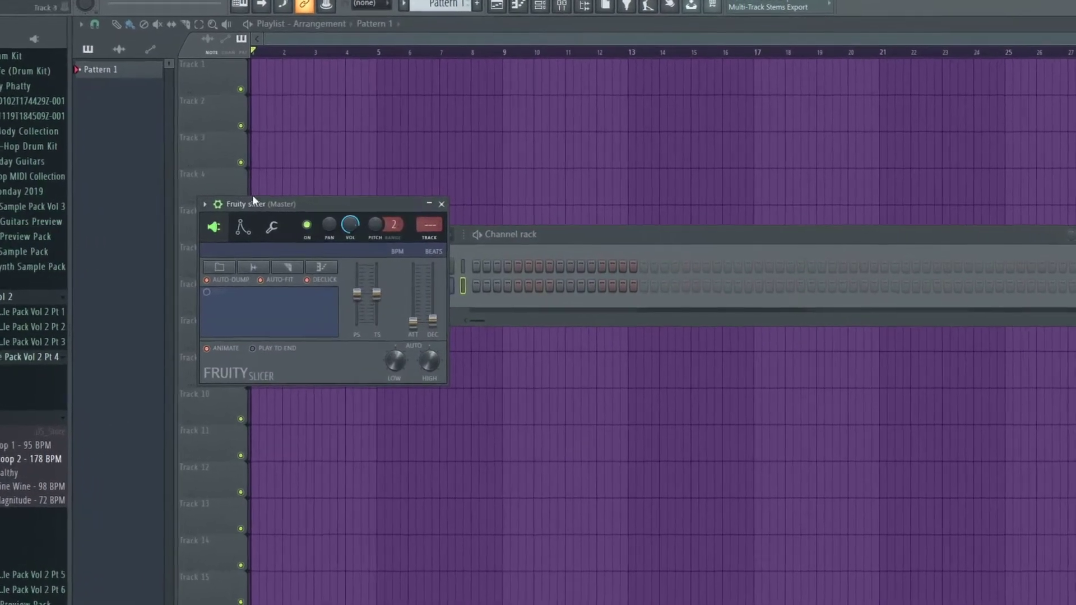
{"action": "left_click_drag", "start_coordinate": [253, 200], "coordinate": [618, 148]}
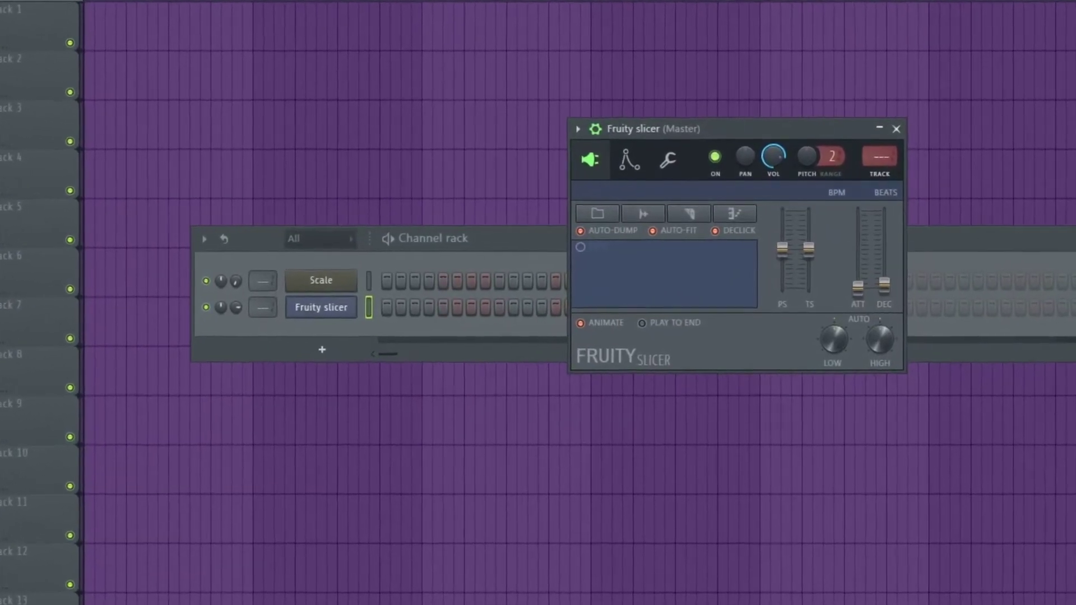
{"action": "left_click_drag", "start_coordinate": [33, 459], "coordinate": [316, 306]}
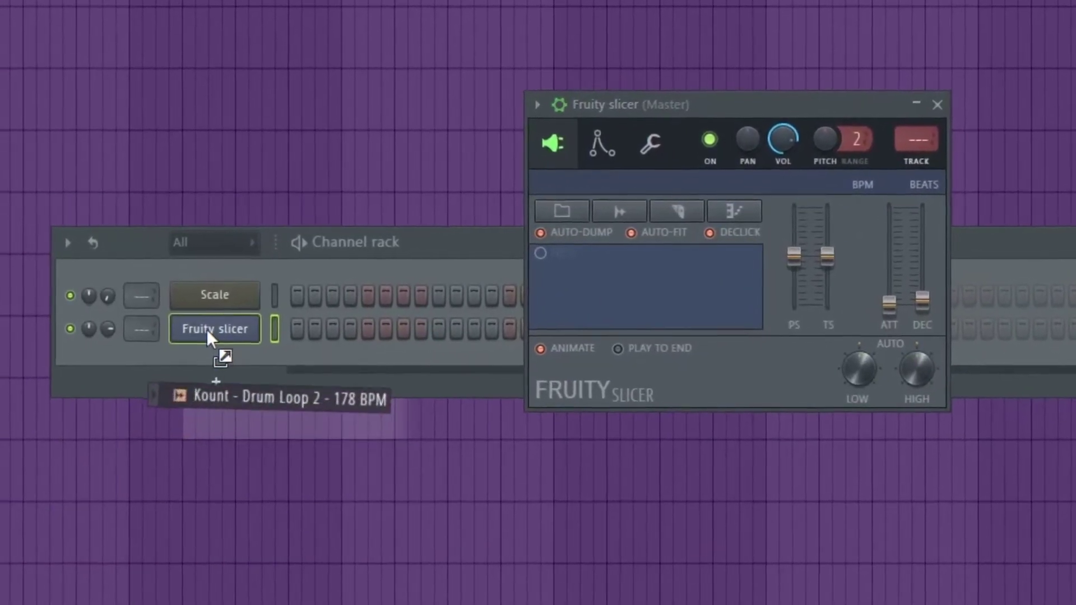
{"action": "left_click_drag", "start_coordinate": [206, 328], "coordinate": [206, 328]}
{"action": "left_click_drag", "start_coordinate": [737, 109], "coordinate": [293, 73]}
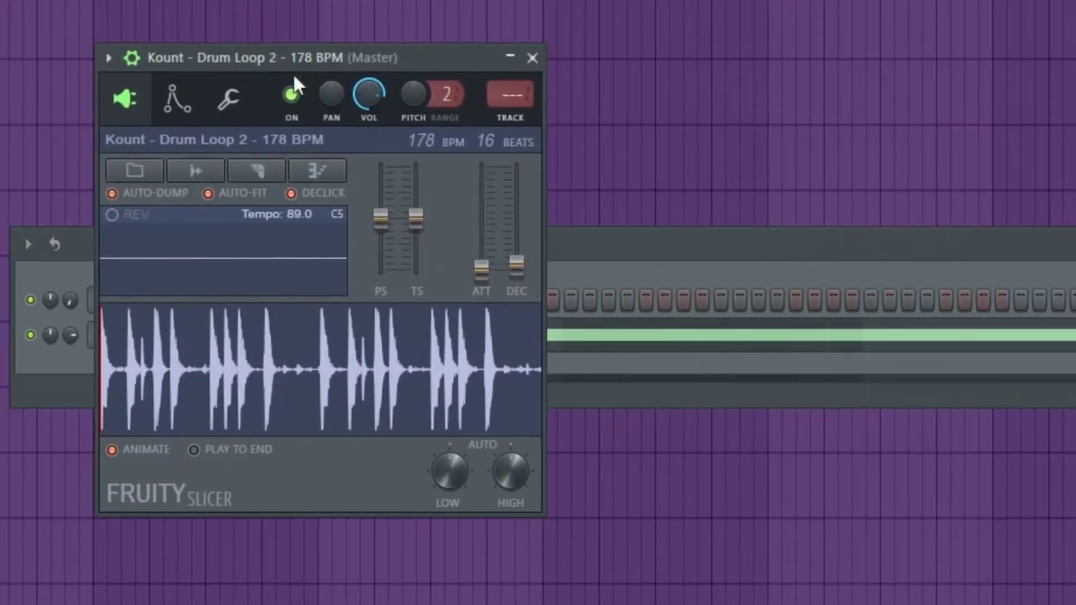
Step: Slice the Kount drum loop by beat in Fruity Slicer
{"action": "left_click", "coordinate": [253, 163]}
{"action": "left_click", "coordinate": [264, 411]}
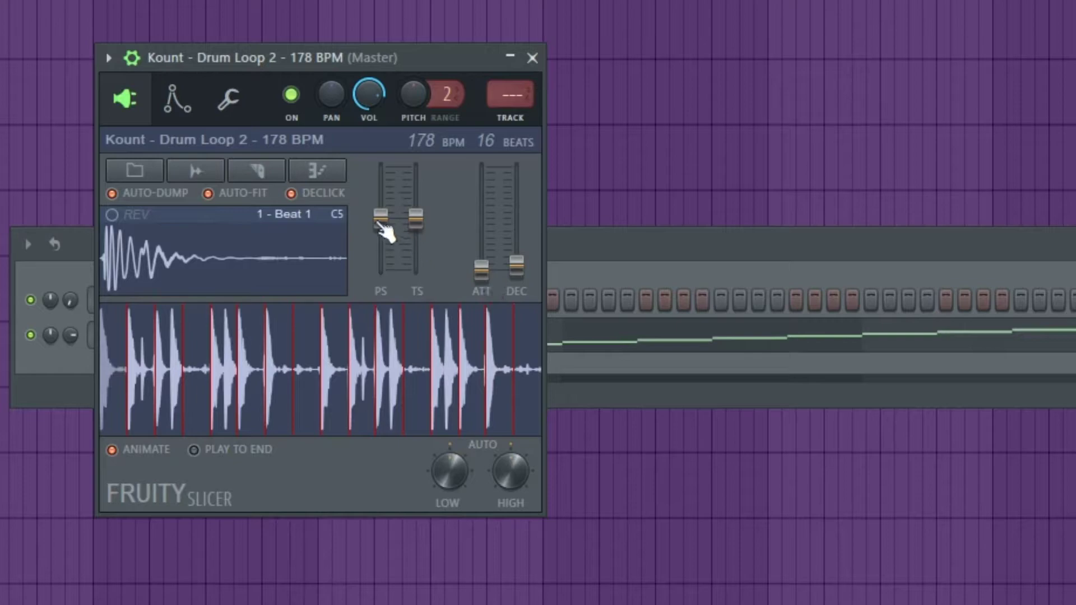
Step: Sweep the pitch shift fader up to maximum, then down below centre
{"action": "left_click_drag", "start_coordinate": [384, 230], "coordinate": [385, 182]}
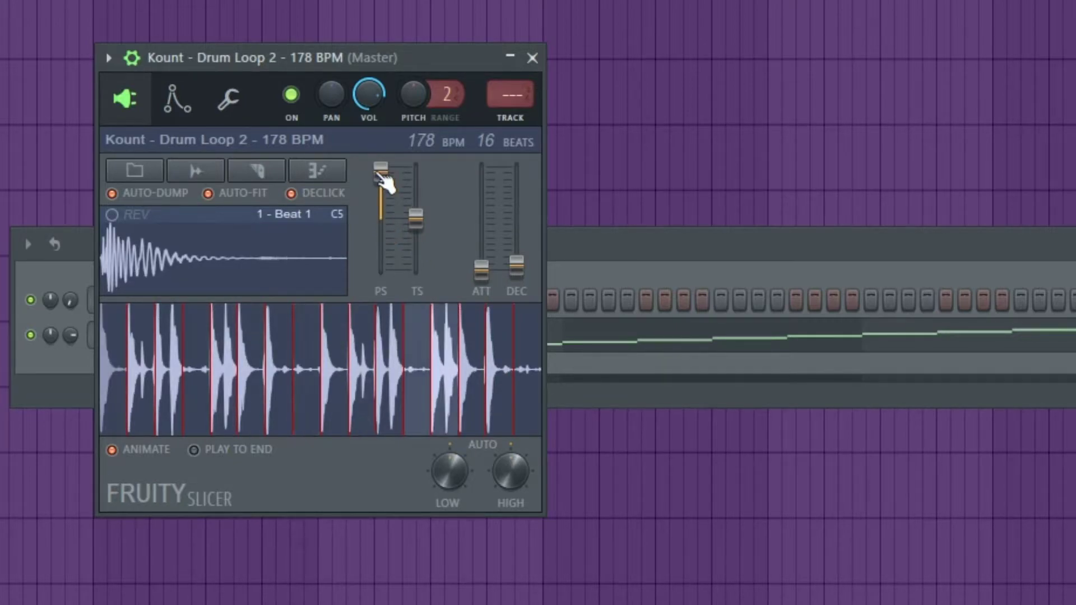
{"action": "left_click_drag", "start_coordinate": [385, 182], "coordinate": [384, 258]}
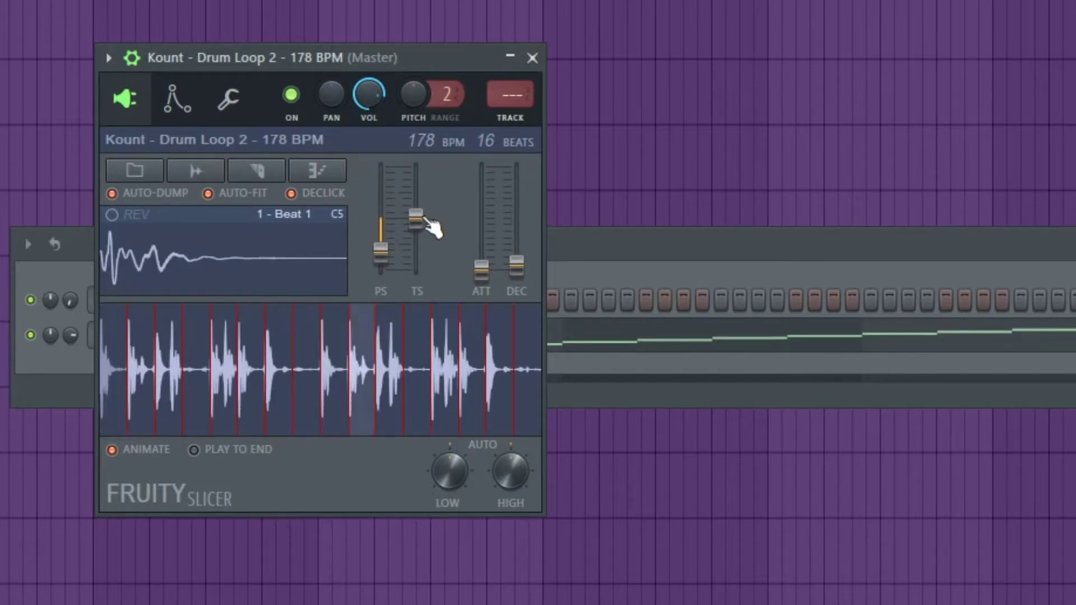
{"action": "left_click_drag", "start_coordinate": [381, 251], "coordinate": [380, 240]}
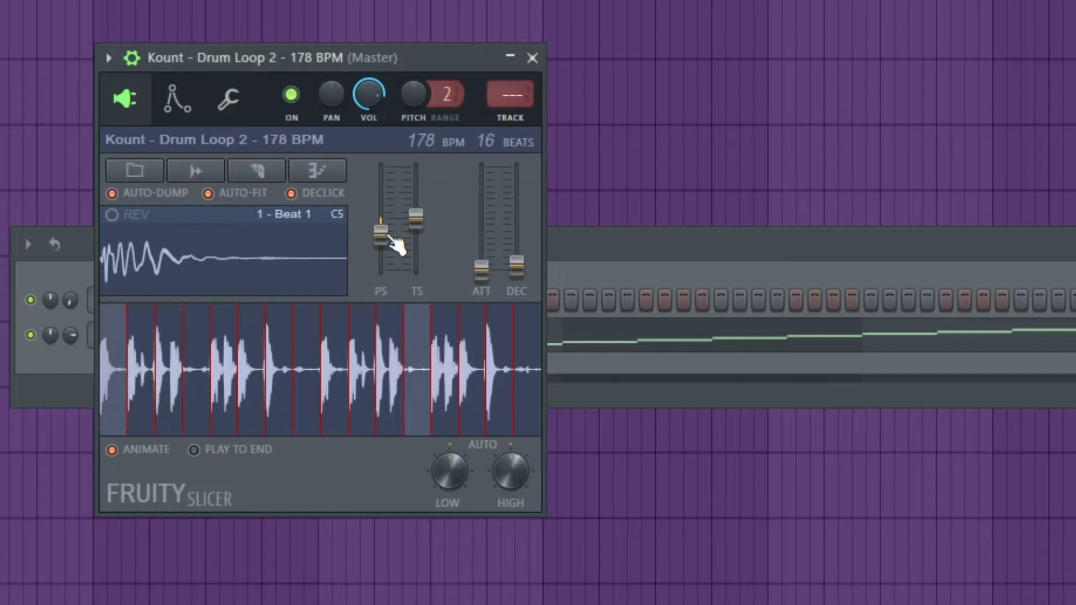
Step: Reset pitch shift and time stretch, then raise attack near full and decay to about two-thirds
{"action": "right_click", "coordinate": [395, 242]}
{"action": "left_click", "coordinate": [425, 247]}
{"action": "right_click", "coordinate": [420, 238]}
{"action": "left_click", "coordinate": [471, 268]}
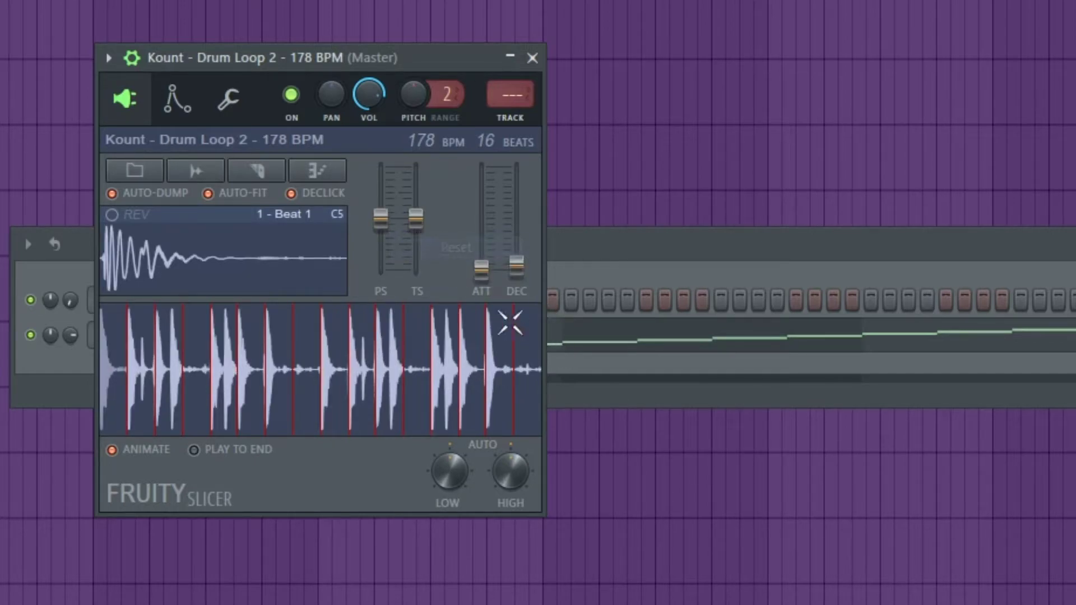
{"action": "left_click_drag", "start_coordinate": [481, 269], "coordinate": [484, 199]}
{"action": "left_click_drag", "start_coordinate": [518, 283], "coordinate": [514, 223]}
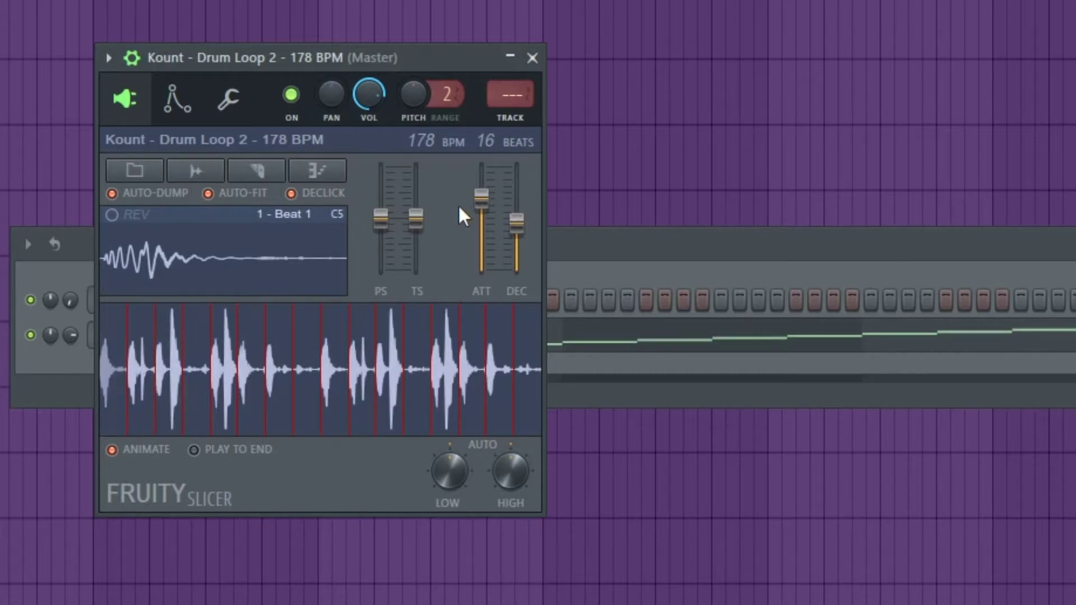
Step: Try the attack fader at lower levels, then bring attack and decay back to minimum
{"action": "left_click_drag", "start_coordinate": [481, 198], "coordinate": [481, 224]}
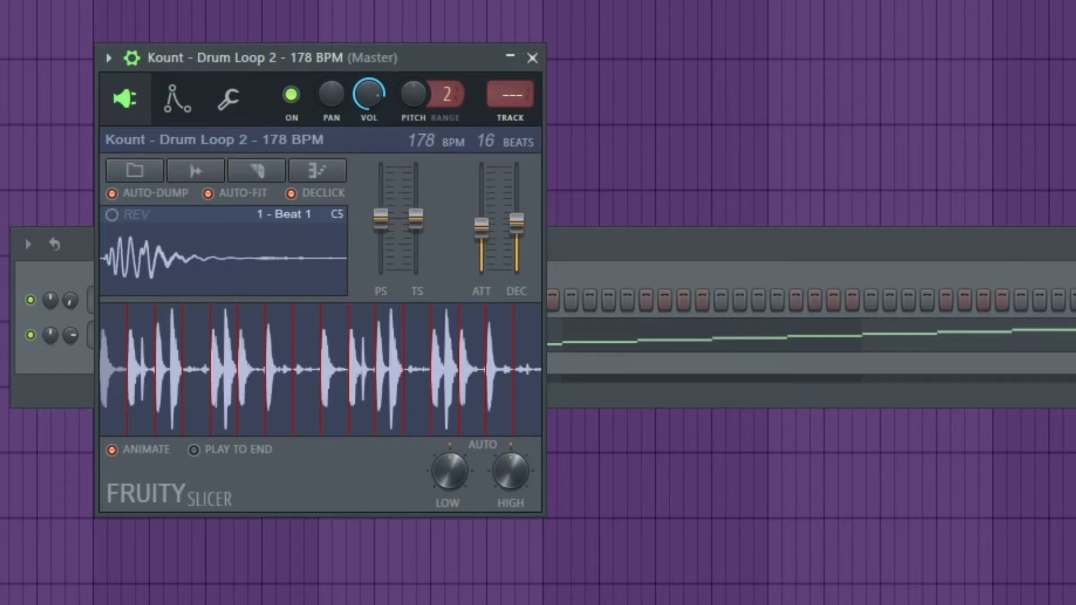
{"action": "left_click_drag", "start_coordinate": [481, 229], "coordinate": [481, 259]}
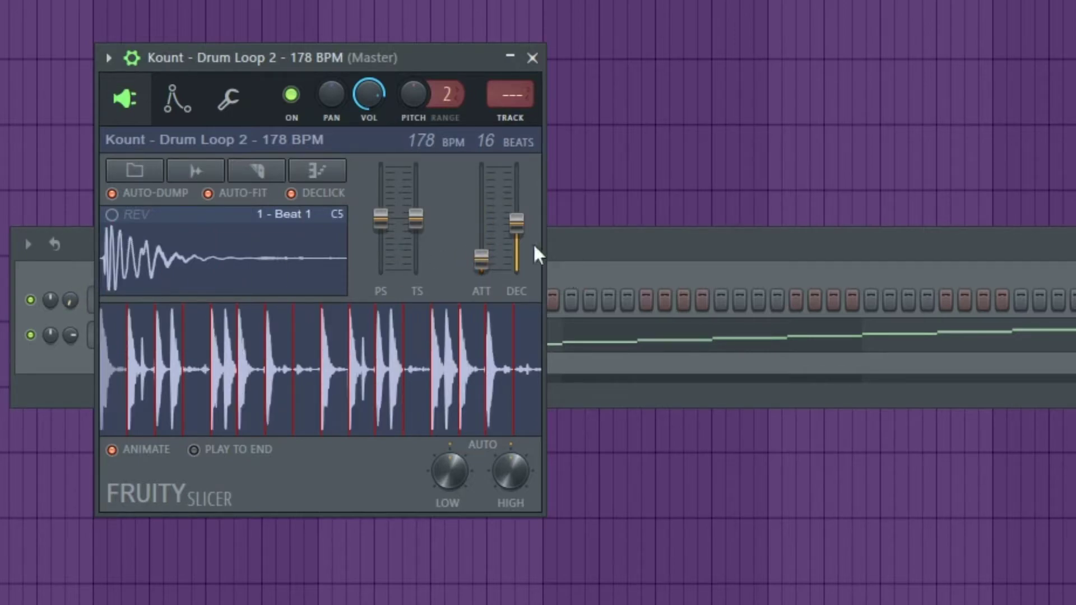
{"action": "left_click_drag", "start_coordinate": [516, 222], "coordinate": [490, 279]}
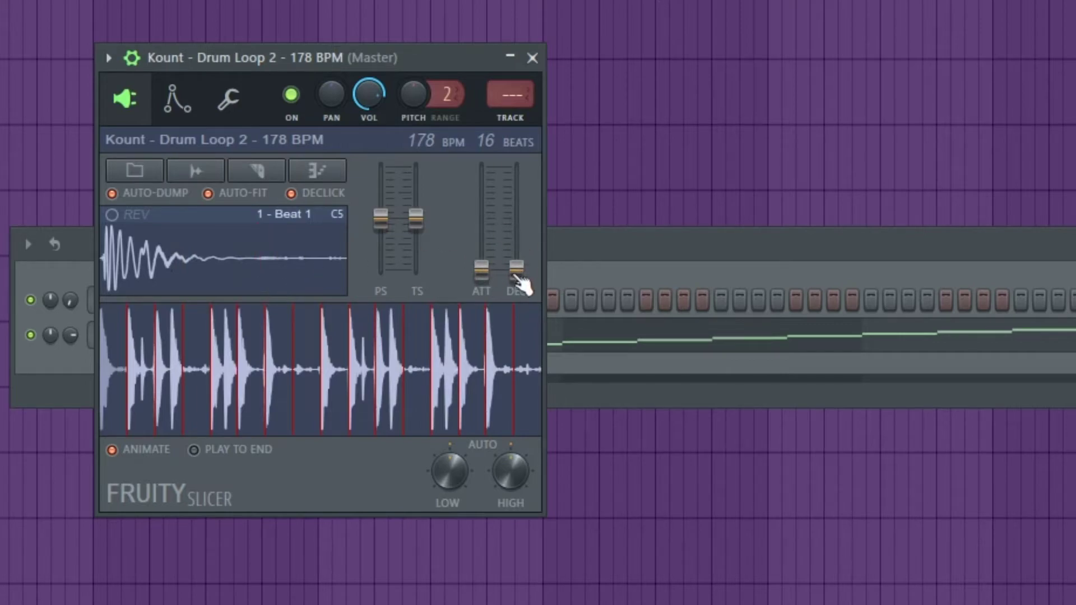
{"action": "left_click", "coordinate": [206, 170]}
{"action": "left_click", "coordinate": [255, 169]}
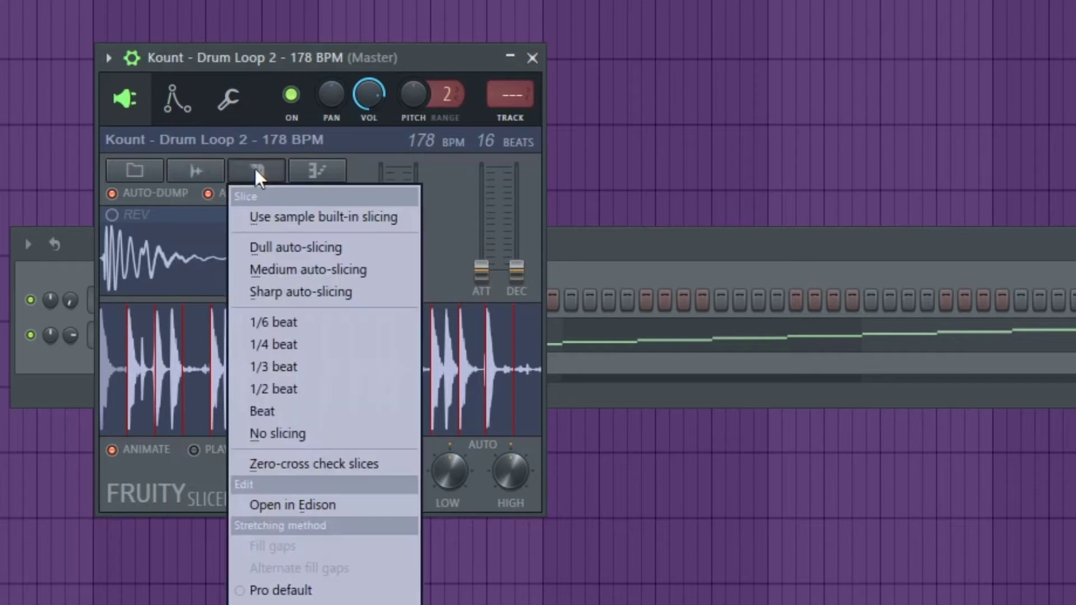
{"action": "left_click", "coordinate": [284, 140]}
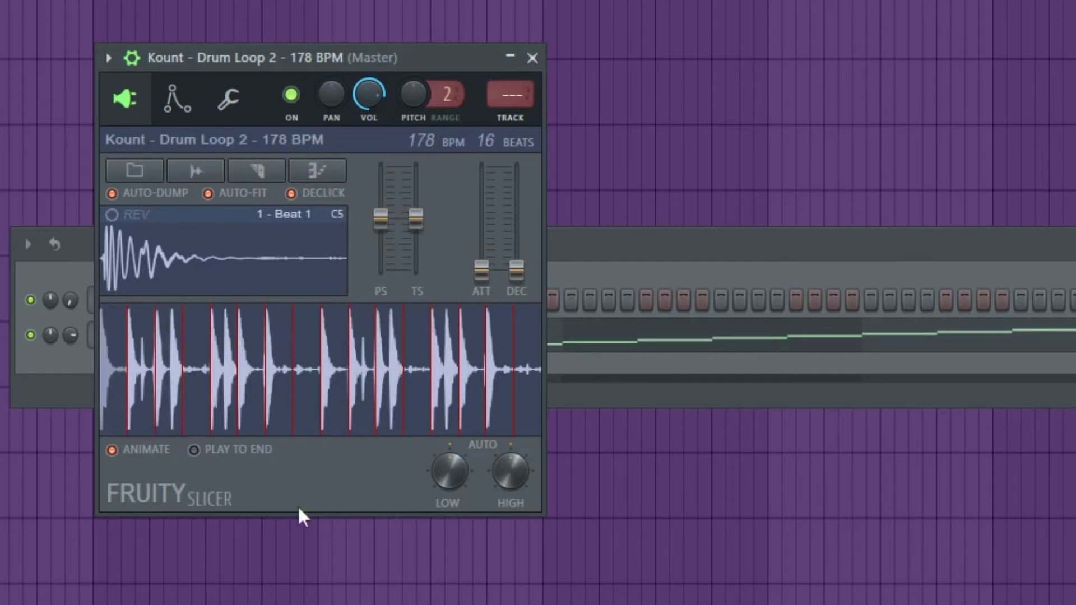
Step: Audition slices 3 and 5, then try slice 1 reversed and return it to forward
{"action": "left_click", "coordinate": [169, 370]}
{"action": "left_click", "coordinate": [287, 228]}
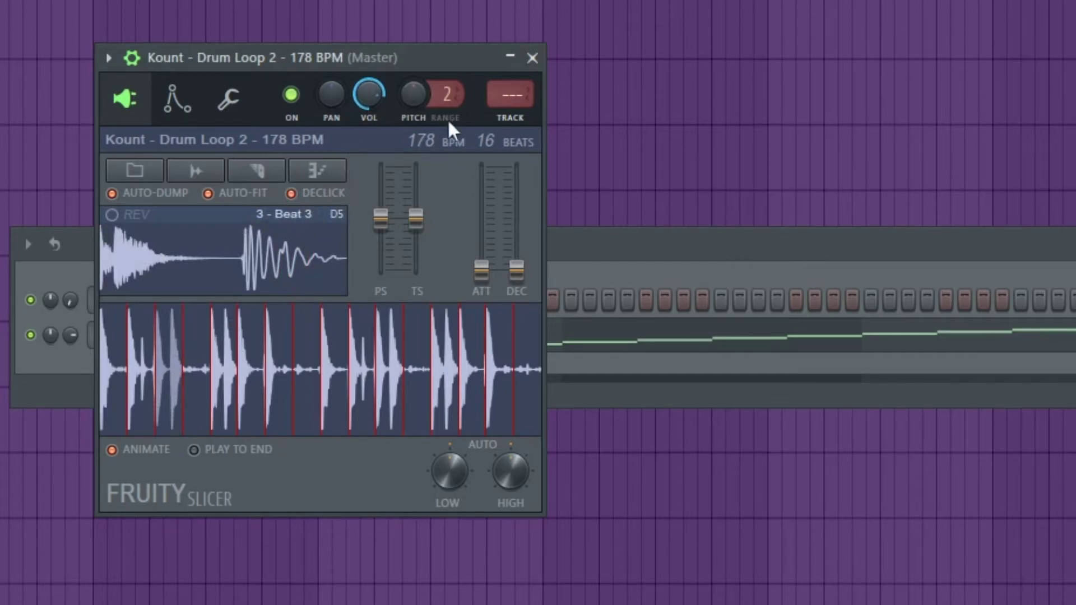
{"action": "left_click", "coordinate": [224, 367]}
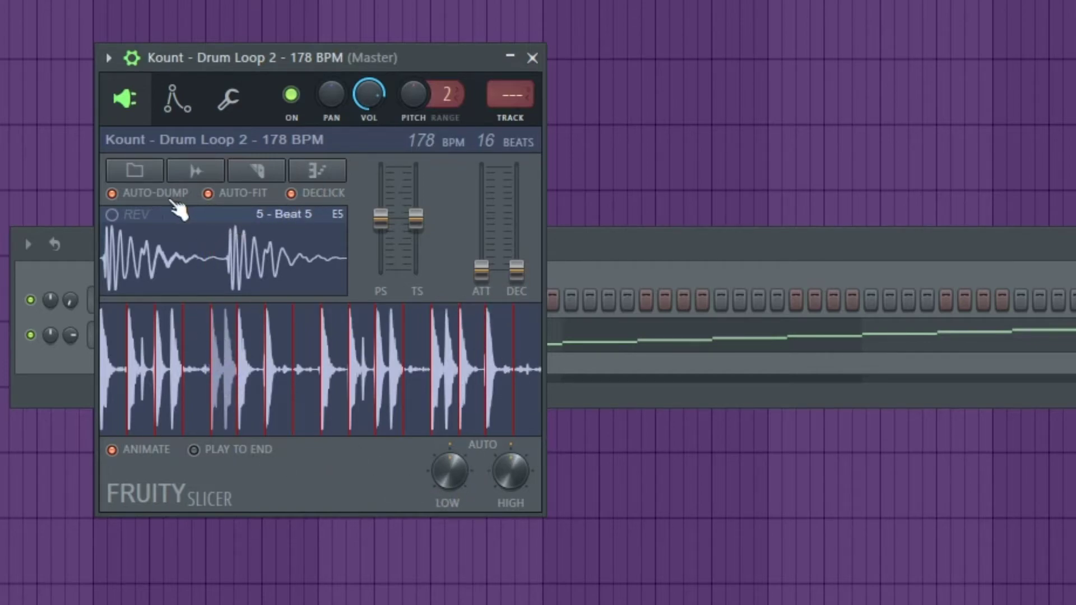
{"action": "left_click", "coordinate": [106, 334]}
{"action": "left_click_drag", "start_coordinate": [126, 270], "coordinate": [140, 225]}
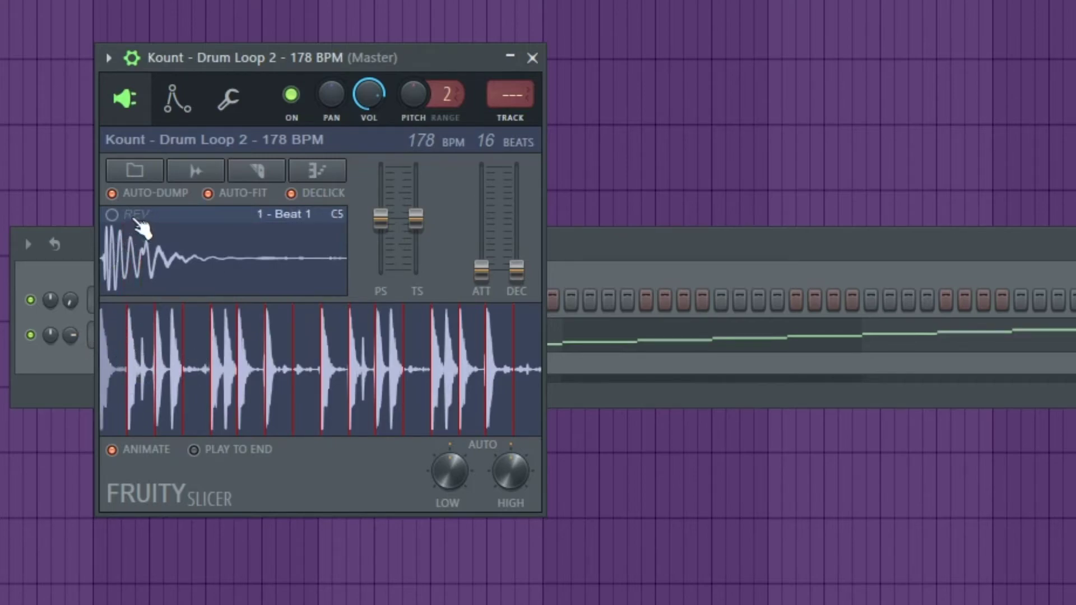
{"action": "left_click", "coordinate": [136, 219]}
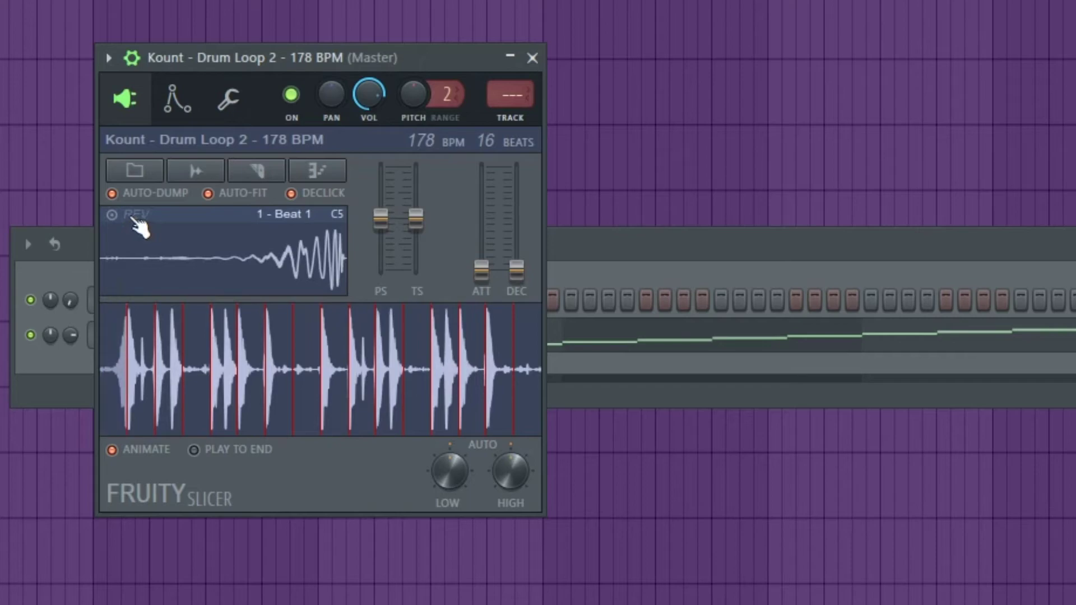
{"action": "left_click", "coordinate": [137, 218]}
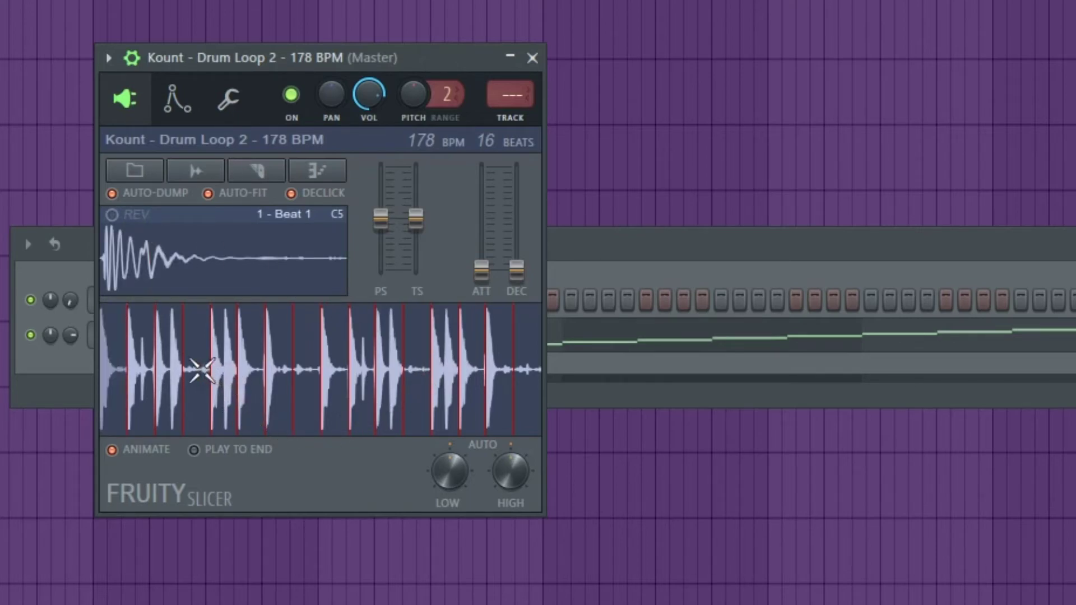
Step: Audition slice 6, try it reversed, and set it back to forward playback
{"action": "left_click", "coordinate": [254, 369]}
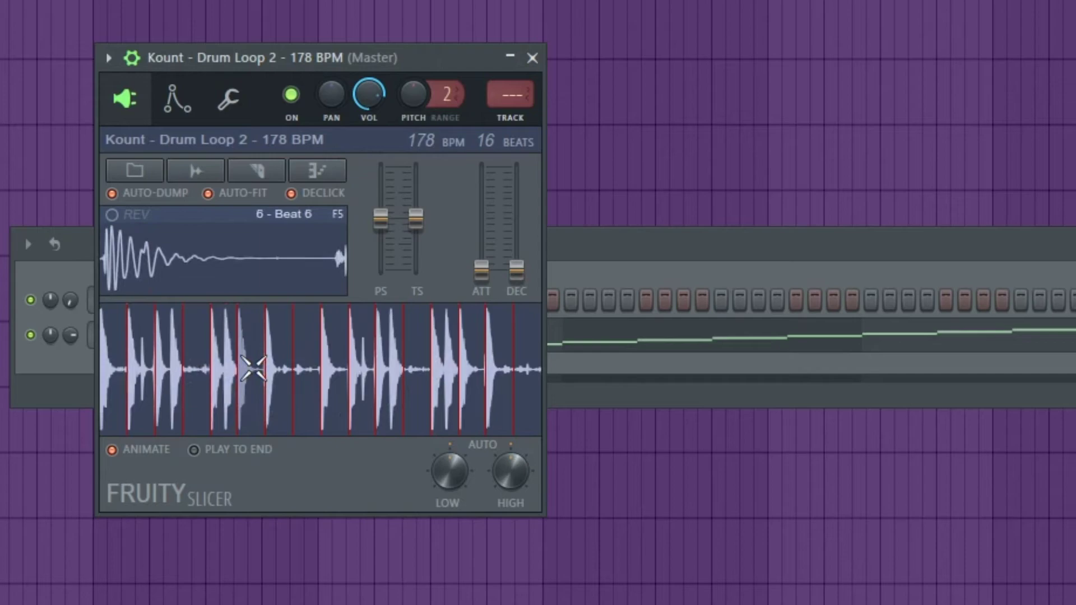
{"action": "left_click", "coordinate": [192, 240]}
{"action": "left_click", "coordinate": [136, 216]}
{"action": "left_click", "coordinate": [160, 250]}
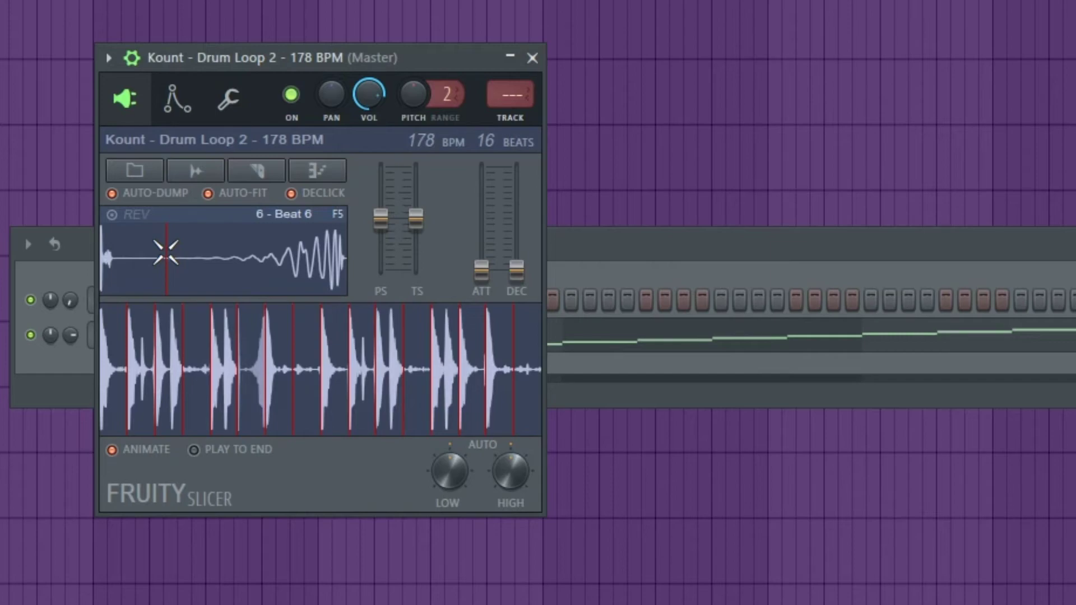
{"action": "left_click", "coordinate": [141, 219]}
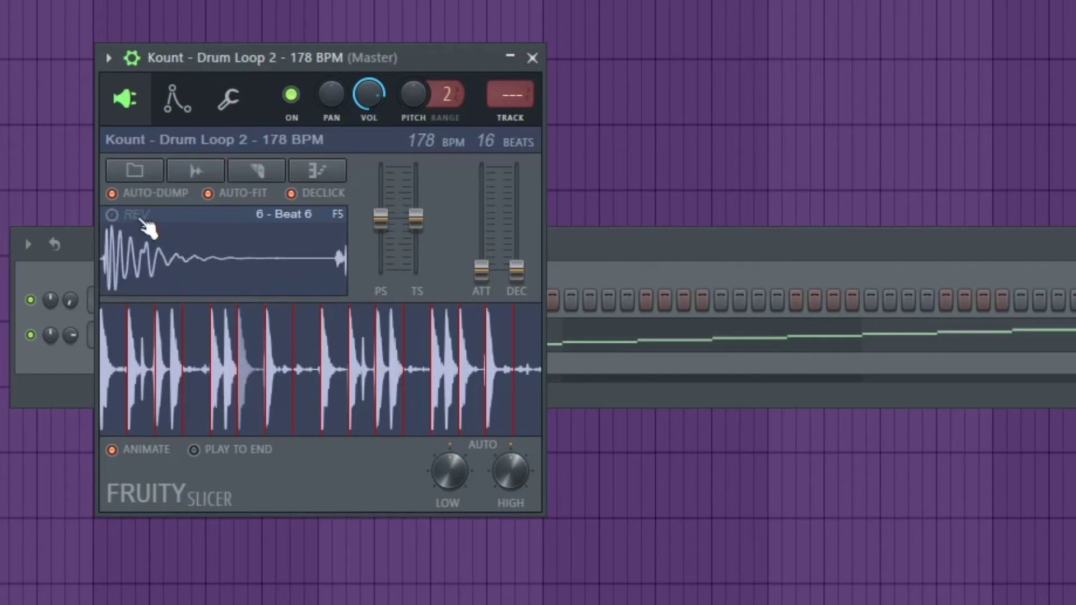
Step: Reverse slice 15 and audition the reversed slice
{"action": "left_click", "coordinate": [493, 373]}
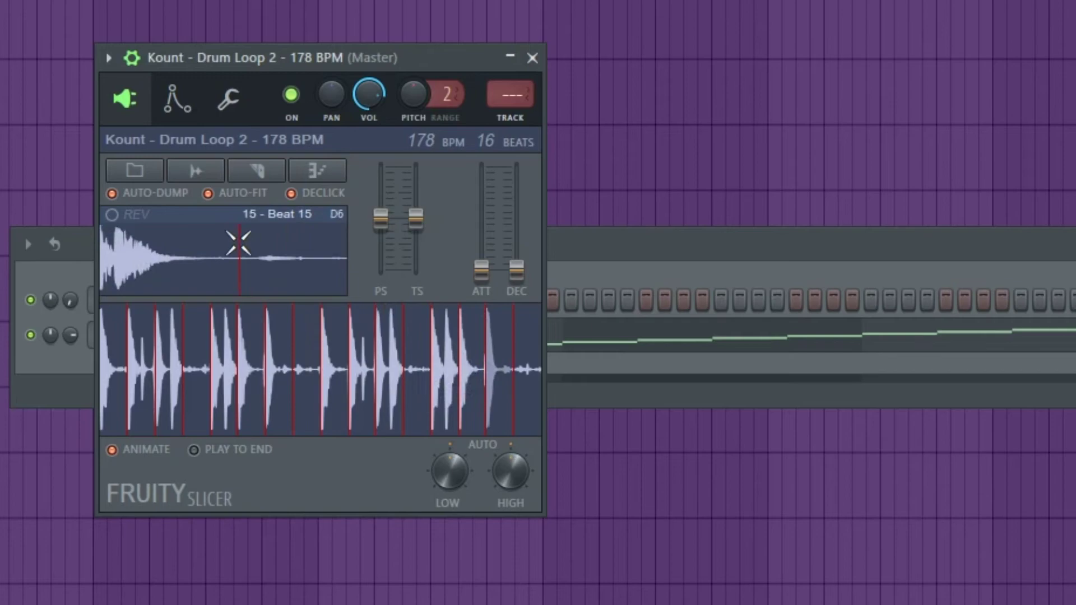
{"action": "left_click", "coordinate": [142, 219]}
{"action": "left_click", "coordinate": [175, 245]}
{"action": "left_click", "coordinate": [226, 260]}
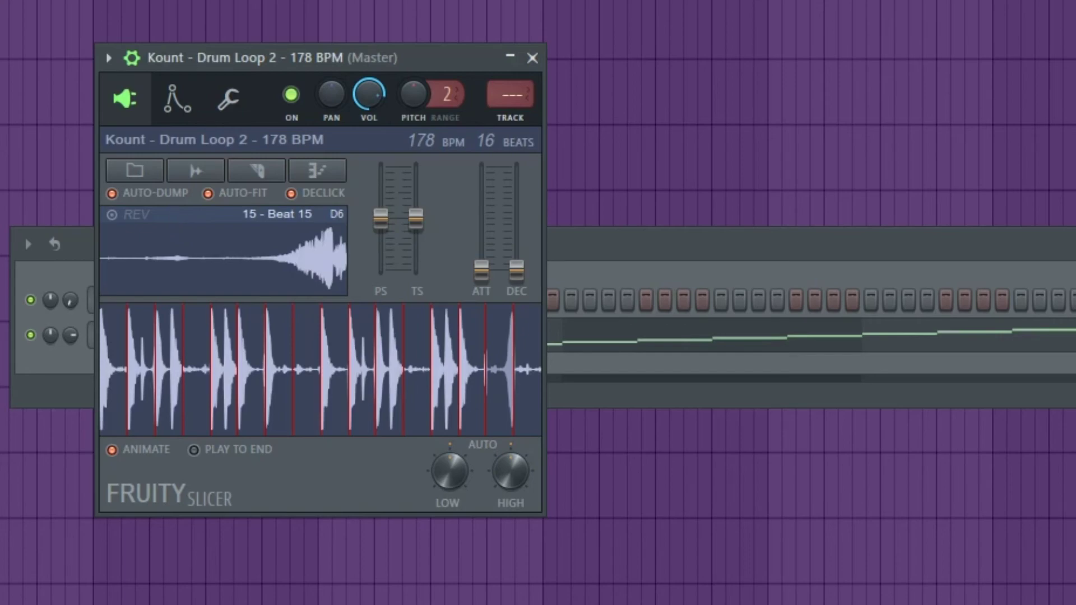
Step: Close the Fruity Slicer window to return to the channel rack
{"action": "left_click", "coordinate": [533, 57]}
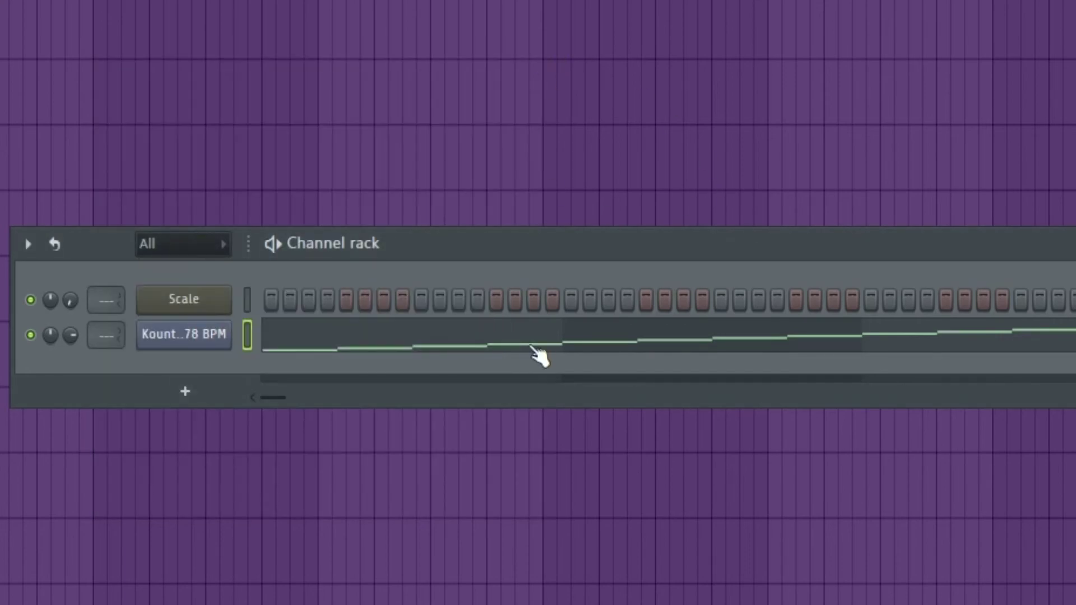